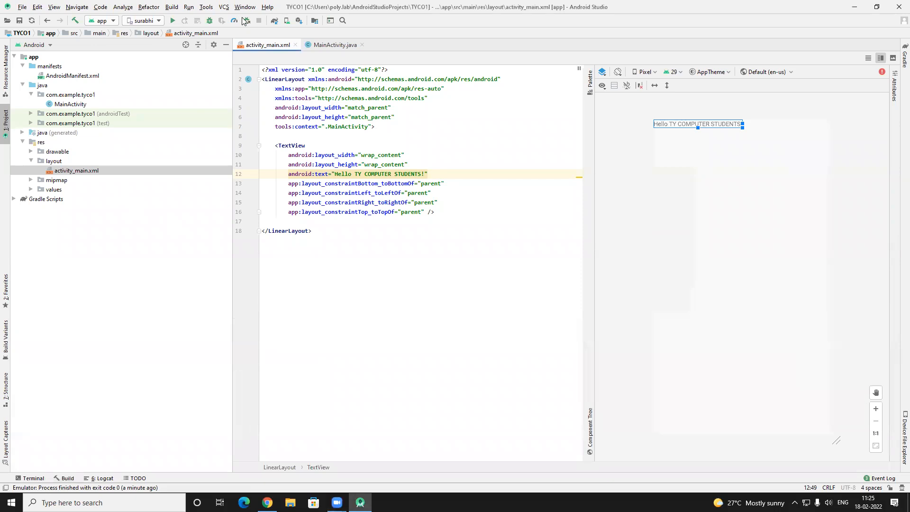
Open the AVD Manager to manage the project's virtual devices
{"action": "left_click", "coordinate": [207, 7]}
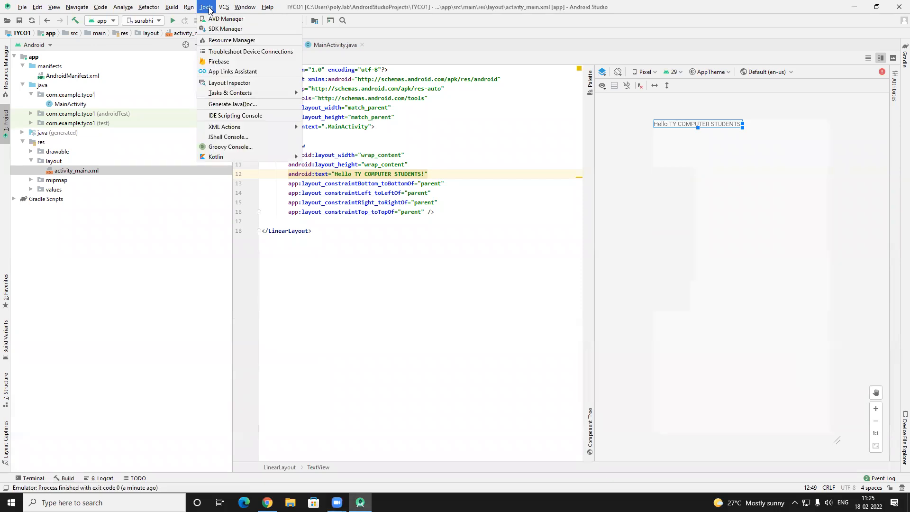
{"action": "left_click", "coordinate": [160, 21]}
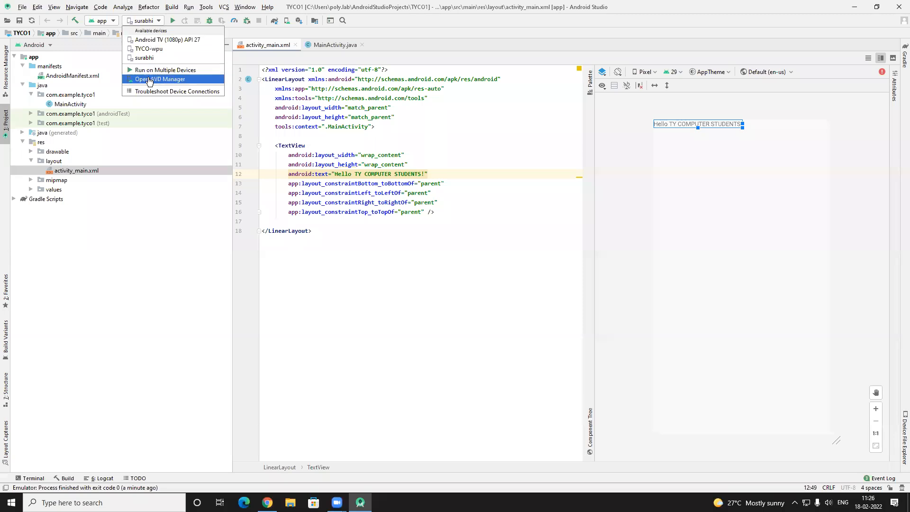
{"action": "left_click", "coordinate": [180, 80]}
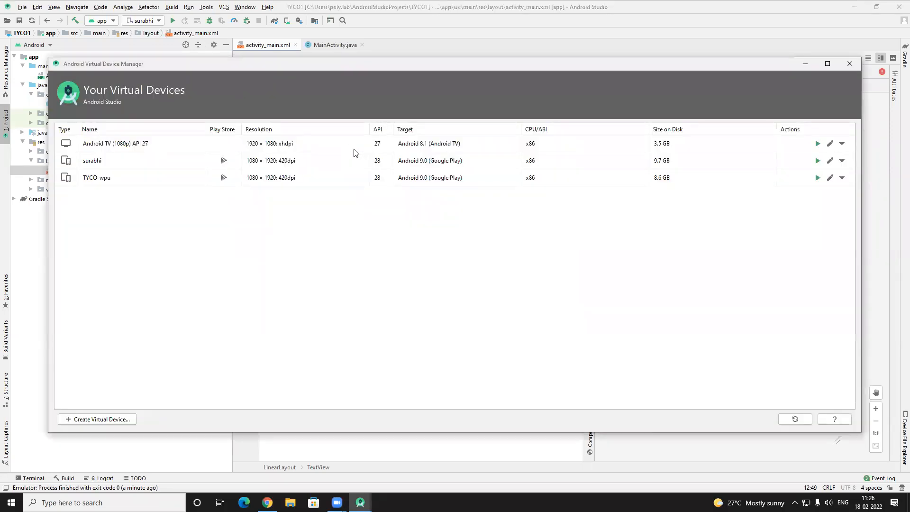
Delete the Android TV (1080p) API 27 virtual device and confirm the deletion
{"action": "left_click", "coordinate": [97, 181]}
{"action": "left_click", "coordinate": [101, 148]}
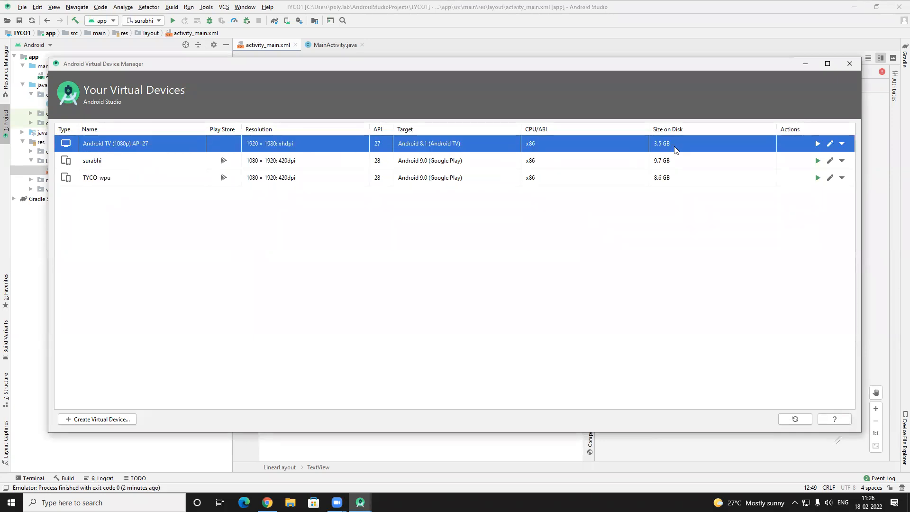
{"action": "left_click", "coordinate": [842, 144]}
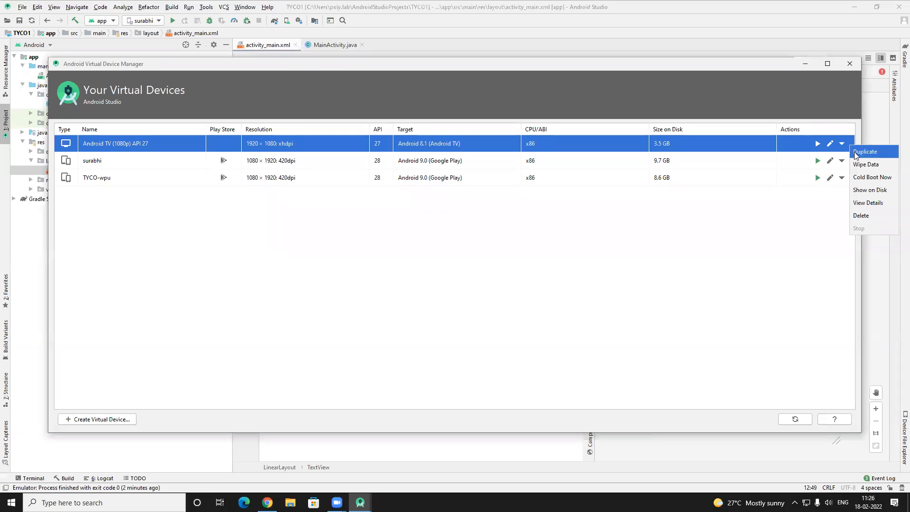
{"action": "left_click", "coordinate": [861, 217]}
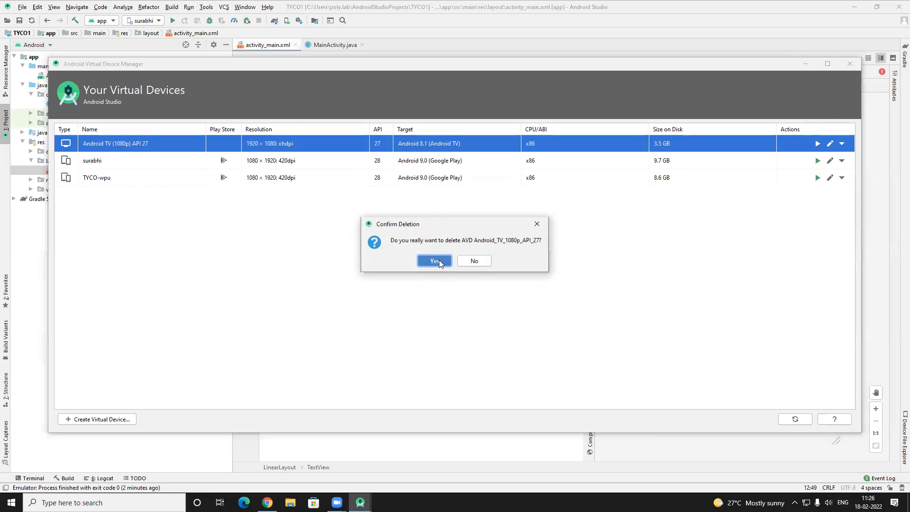
{"action": "left_click", "coordinate": [434, 261]}
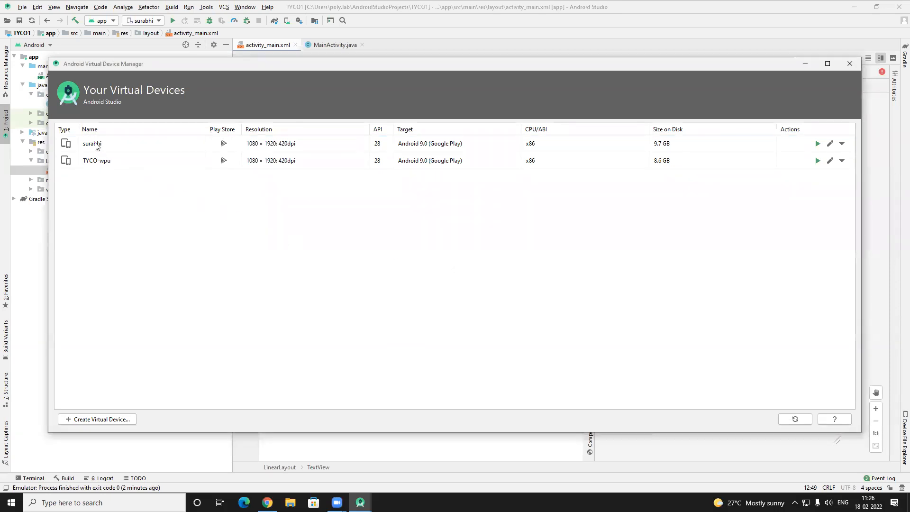
Delete the TYCO-wpu virtual device and confirm the deletion
{"action": "left_click", "coordinate": [98, 163]}
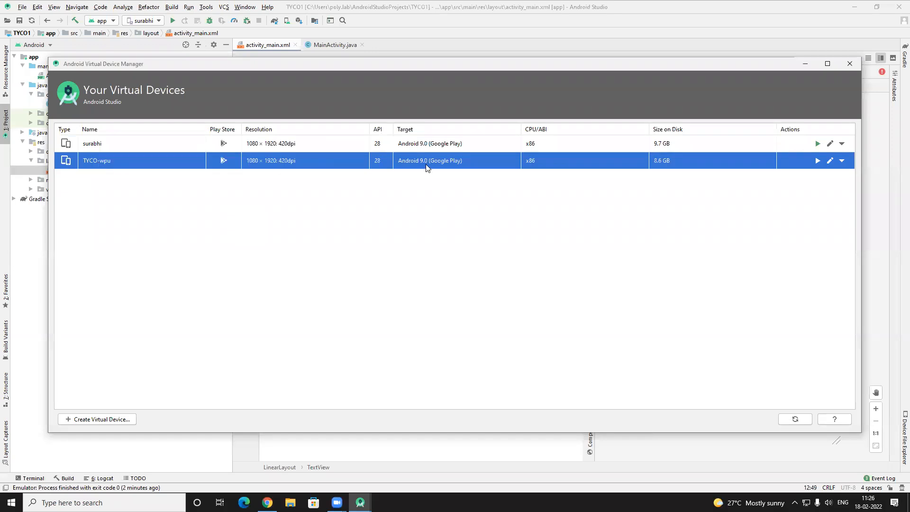
{"action": "left_click", "coordinate": [841, 161]}
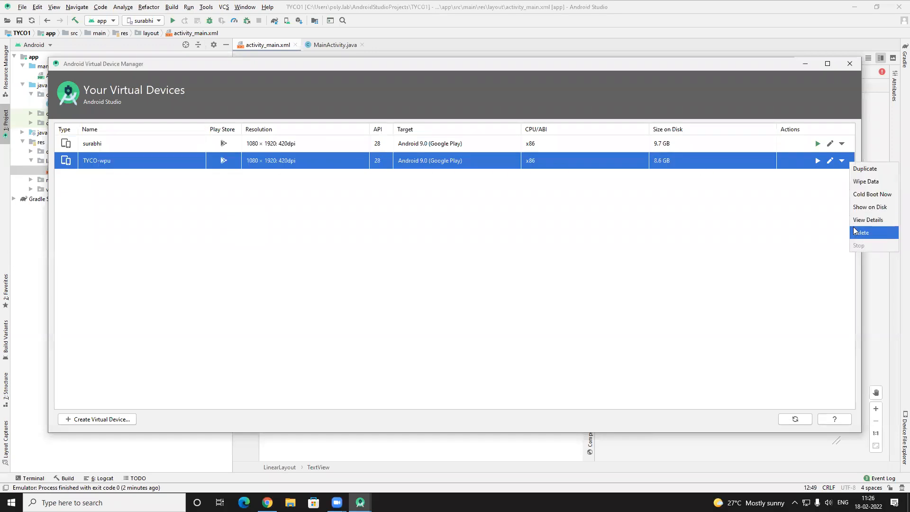
{"action": "left_click", "coordinate": [856, 231]}
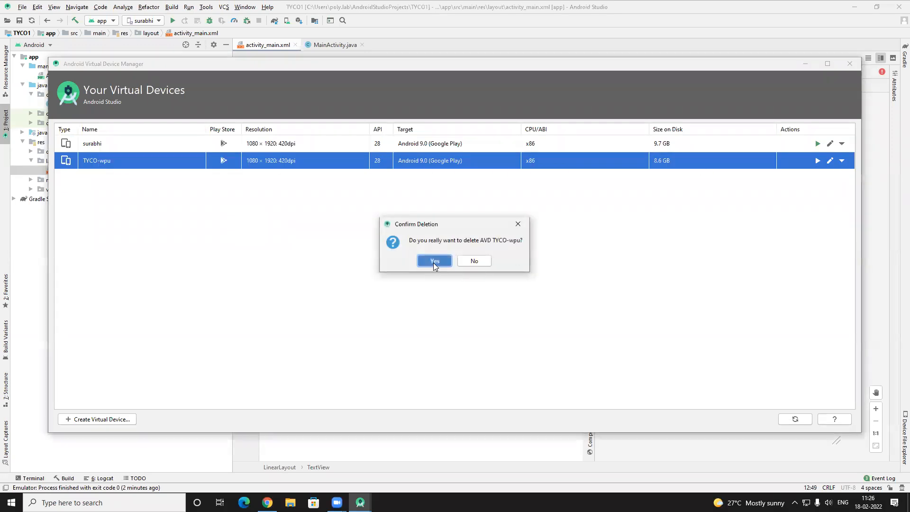
{"action": "left_click", "coordinate": [434, 261]}
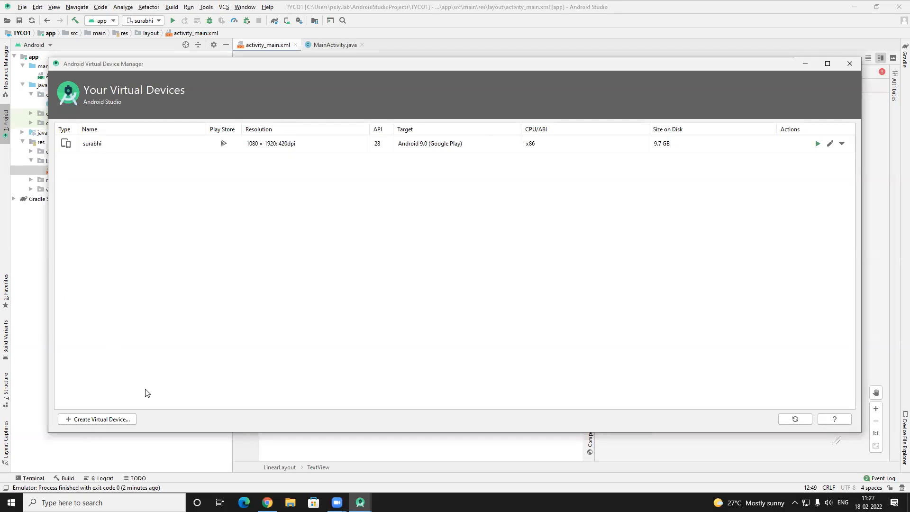
Start creating a virtual device with the Pixel 2 phone as its hardware and continue to the system image selection
{"action": "left_click", "coordinate": [100, 424]}
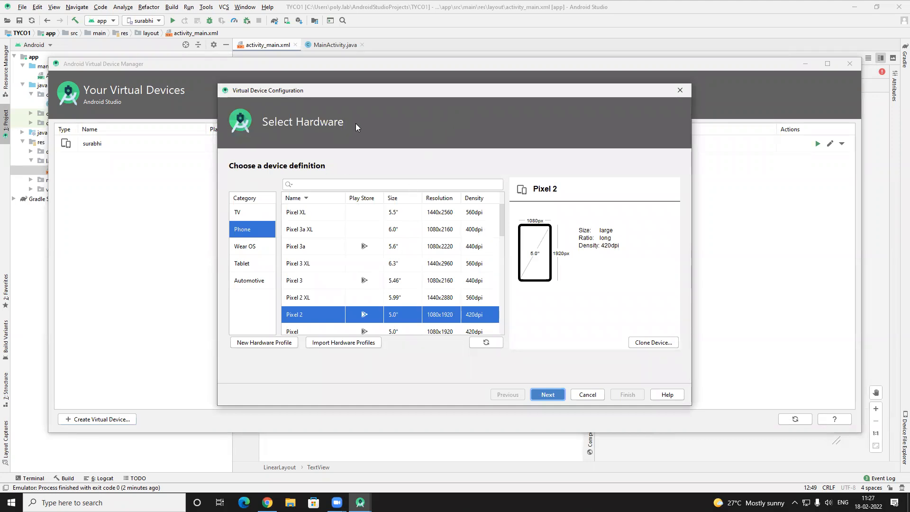
{"action": "left_click", "coordinate": [295, 253]}
{"action": "left_click", "coordinate": [301, 280]}
{"action": "left_click", "coordinate": [303, 299]}
{"action": "left_click", "coordinate": [300, 317]}
{"action": "mouse_move", "coordinate": [545, 214]}
{"action": "left_mouse_down"}
{"action": "mouse_move", "coordinate": [516, 263]}
{"action": "mouse_move", "coordinate": [564, 275]}
{"action": "mouse_move", "coordinate": [570, 223]}
{"action": "mouse_move", "coordinate": [560, 215]}
{"action": "left_mouse_up"}
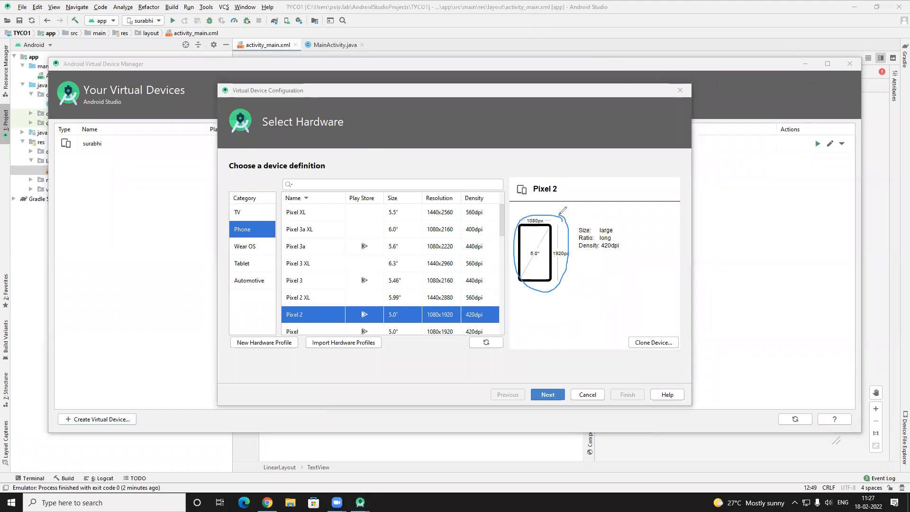
{"action": "left_click_drag", "start_coordinate": [210, 235], "coordinate": [232, 227]}
{"action": "left_click", "coordinate": [735, 68]}
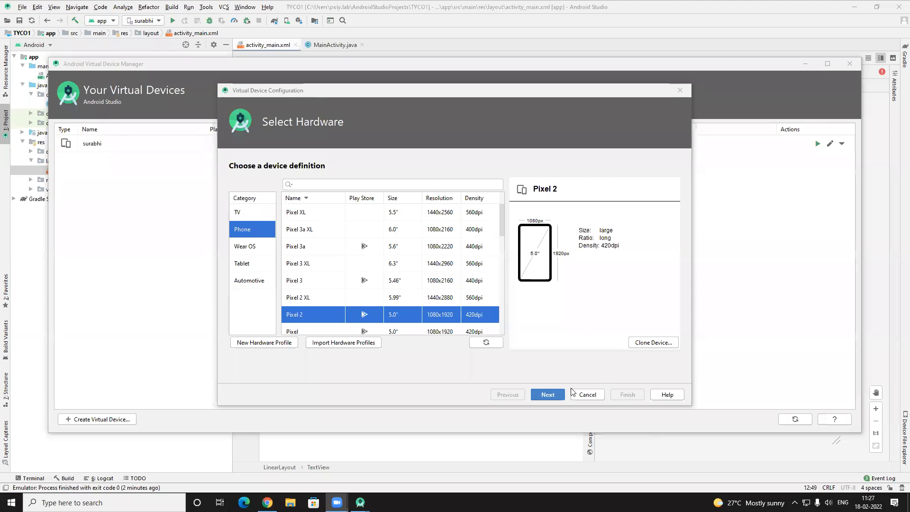
{"action": "left_click", "coordinate": [547, 395]}
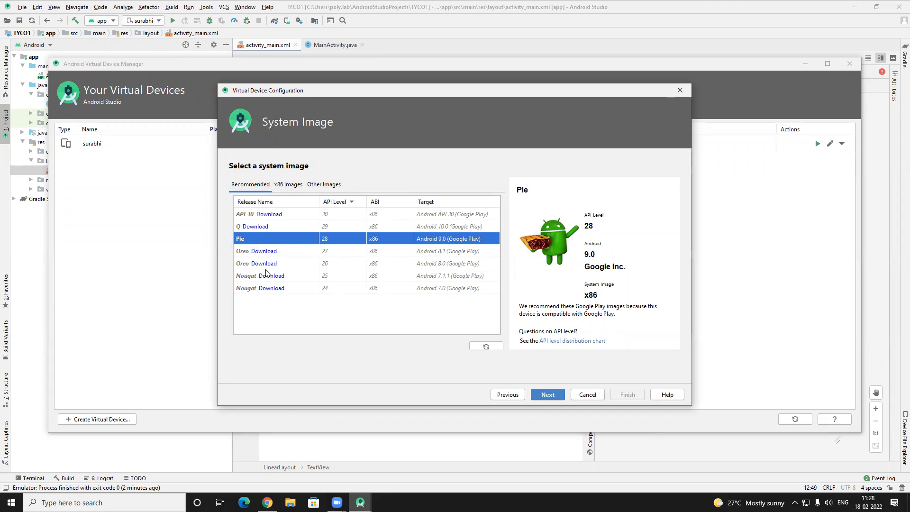
{"action": "left_click", "coordinate": [264, 227]}
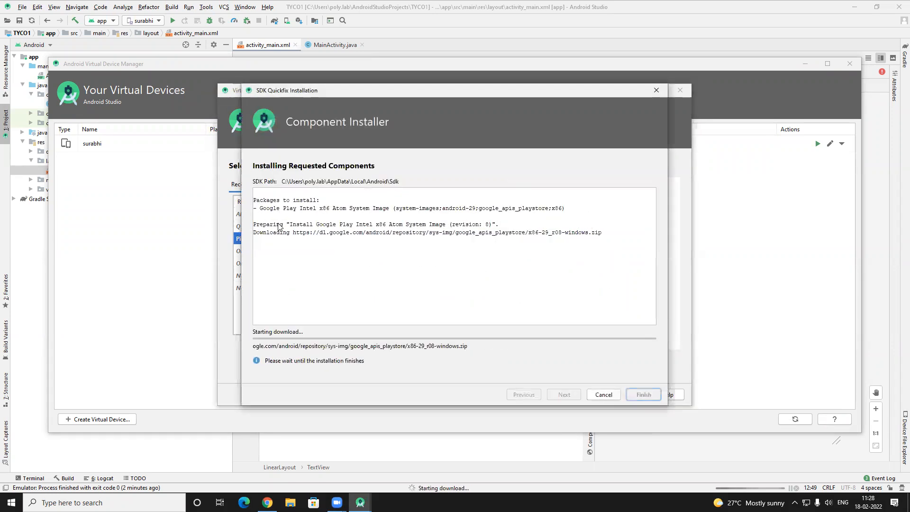
{"action": "left_click", "coordinate": [604, 394]}
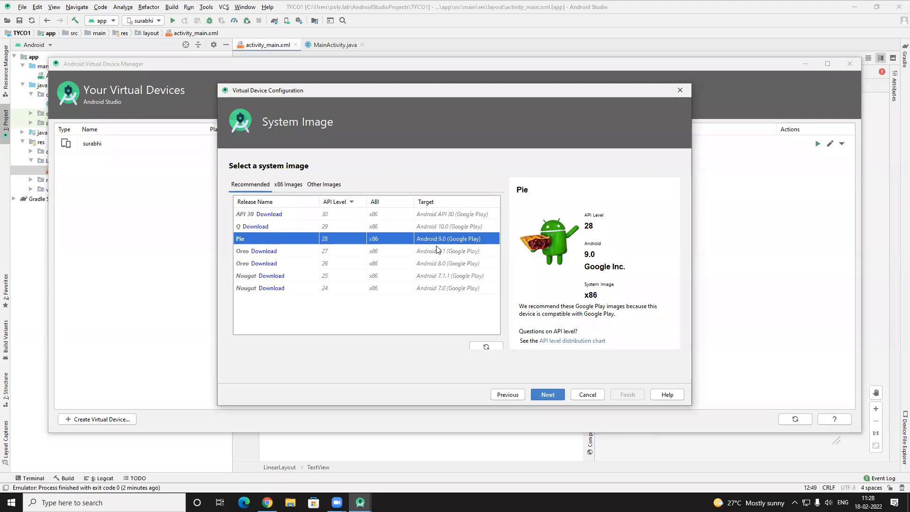
{"action": "left_click", "coordinate": [244, 290]}
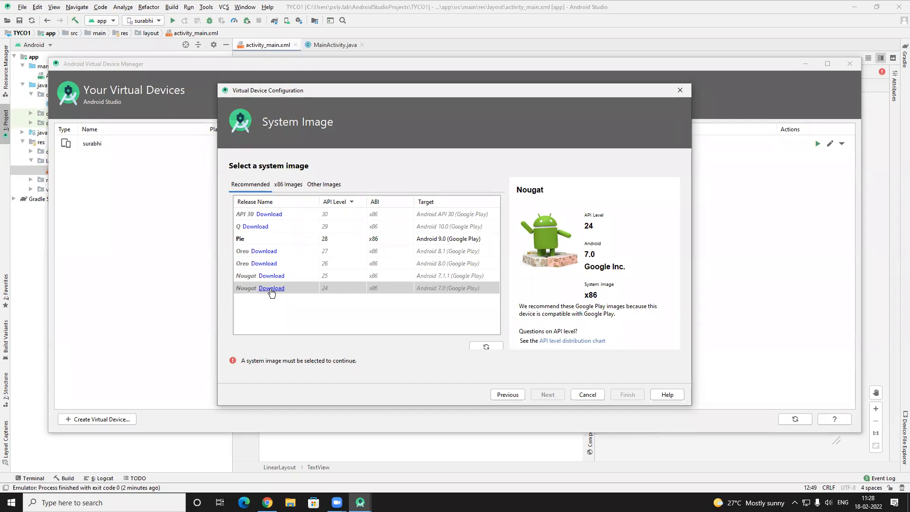
{"action": "left_click", "coordinate": [250, 240]}
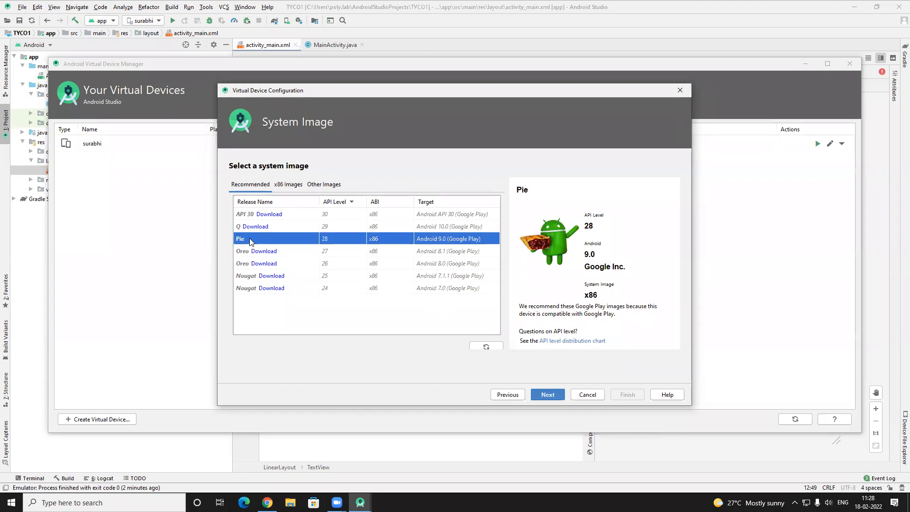
Download and install the Nougat API level 24 x86 system image (Android 7.0, Google Play)
{"action": "left_click", "coordinate": [251, 293]}
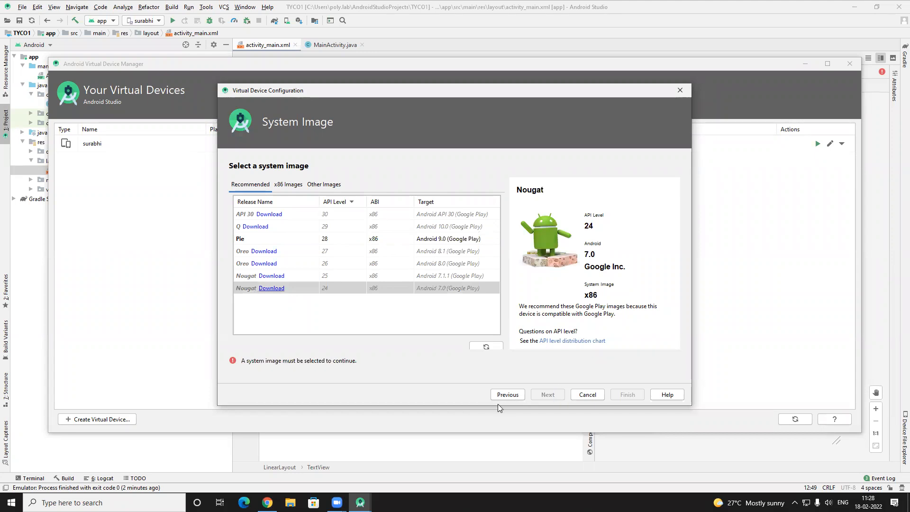
{"action": "left_click", "coordinate": [281, 291]}
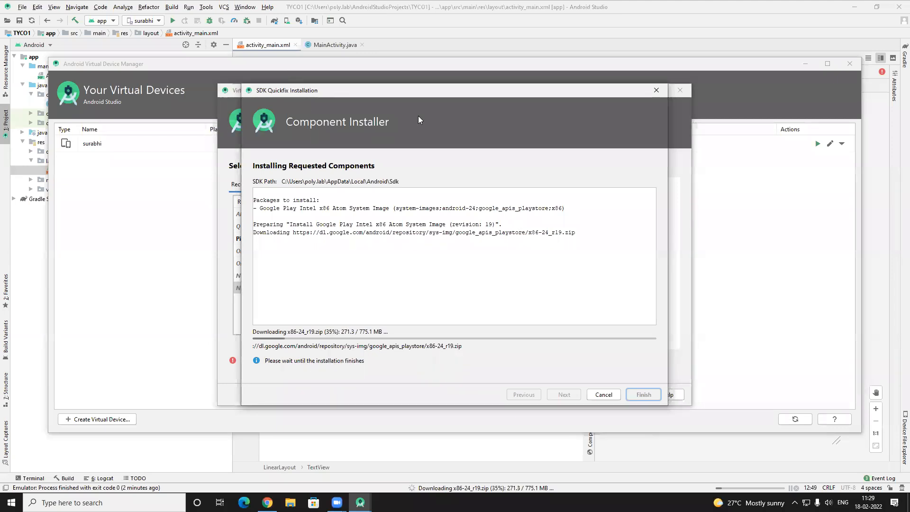
{"action": "left_click_drag", "start_coordinate": [452, 95], "coordinate": [588, 95]}
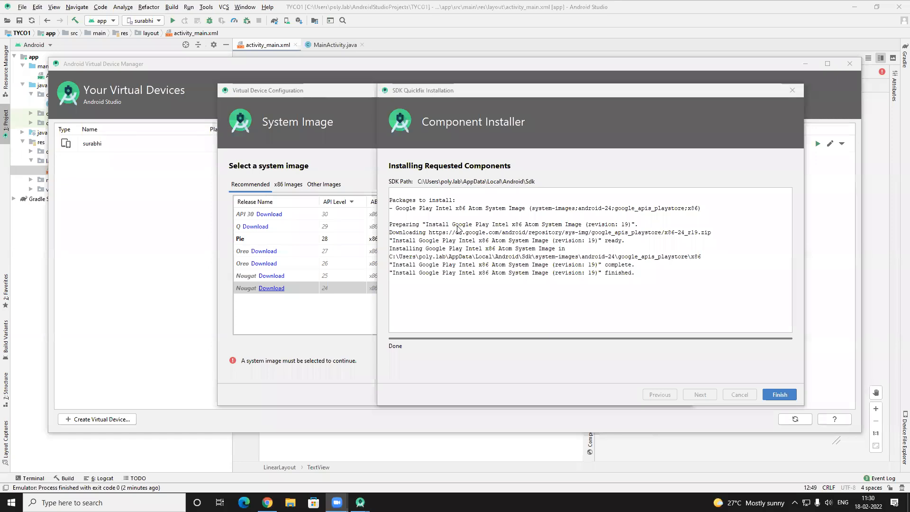
{"action": "left_click", "coordinate": [780, 395]}
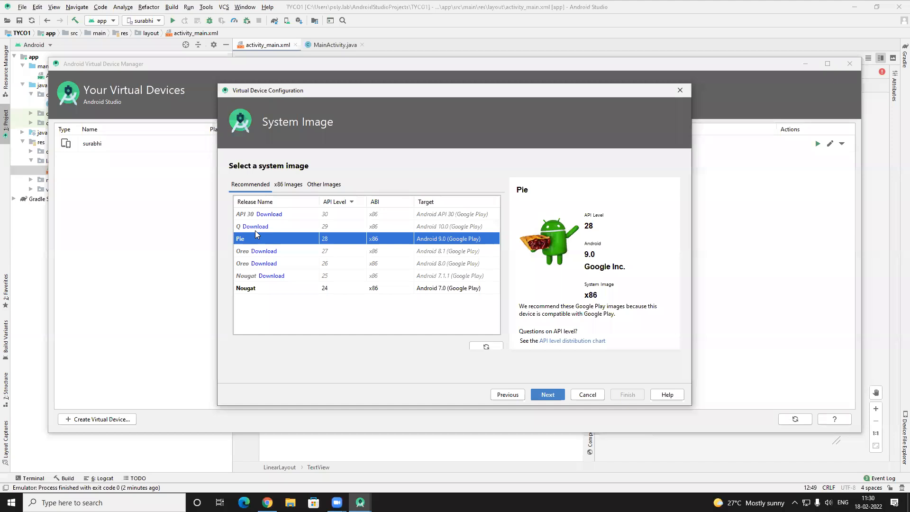
Choose the Nougat API 24 system image for the Pixel 2 device and continue to the configuration check
{"action": "left_click", "coordinate": [254, 291]}
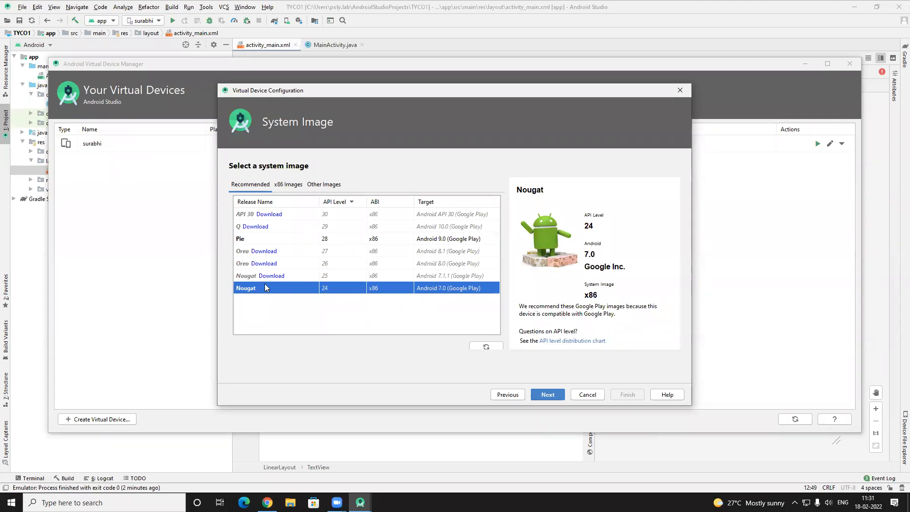
{"action": "left_click", "coordinate": [508, 394]}
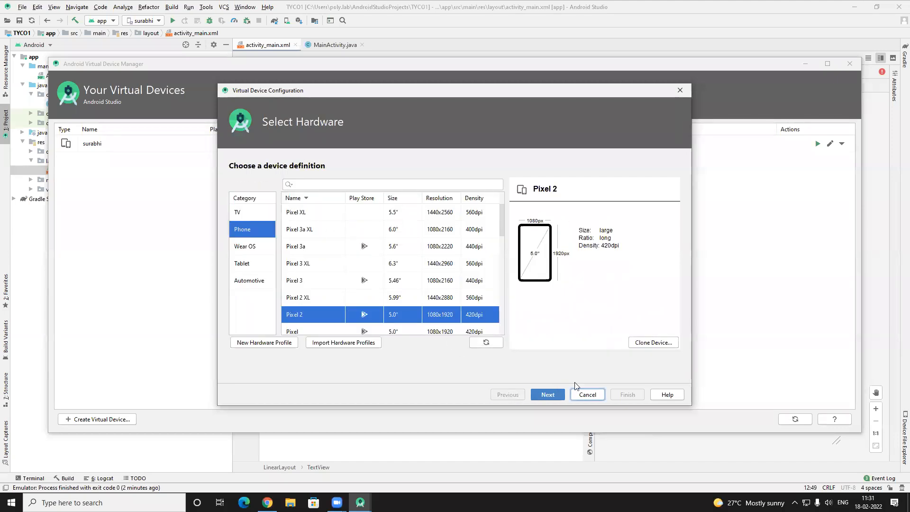
{"action": "left_click", "coordinate": [539, 393]}
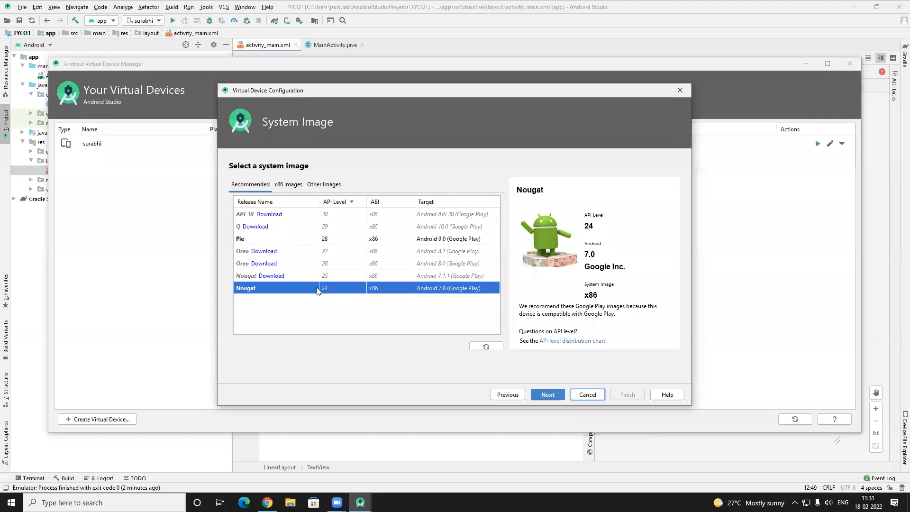
{"action": "left_click", "coordinate": [256, 291]}
{"action": "left_click", "coordinate": [550, 397]}
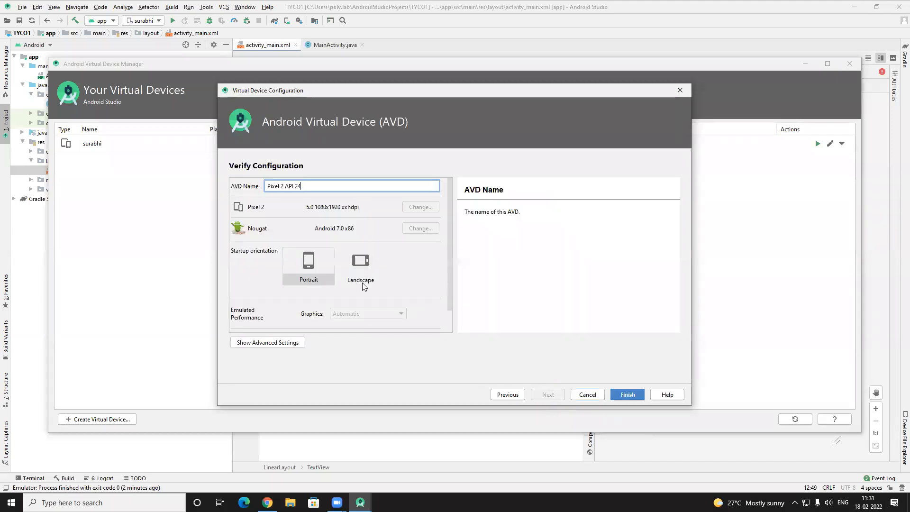
Name the new virtual device TYCO21
{"action": "left_click_drag", "start_coordinate": [307, 185], "coordinate": [258, 184]}
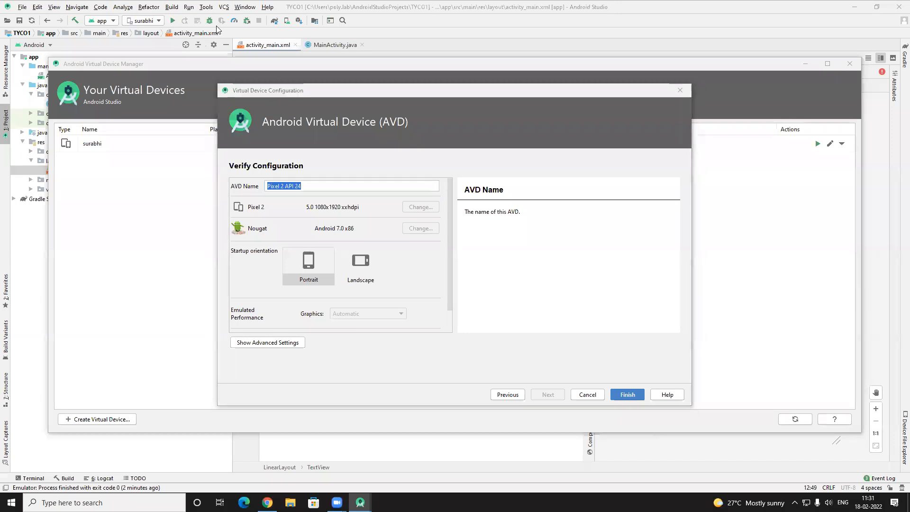
{"action": "mouse_move", "coordinate": [169, 18]}
{"action": "left_mouse_down"}
{"action": "mouse_move", "coordinate": [125, 31]}
{"action": "mouse_move", "coordinate": [173, 19]}
{"action": "mouse_move", "coordinate": [160, 15]}
{"action": "left_mouse_up"}
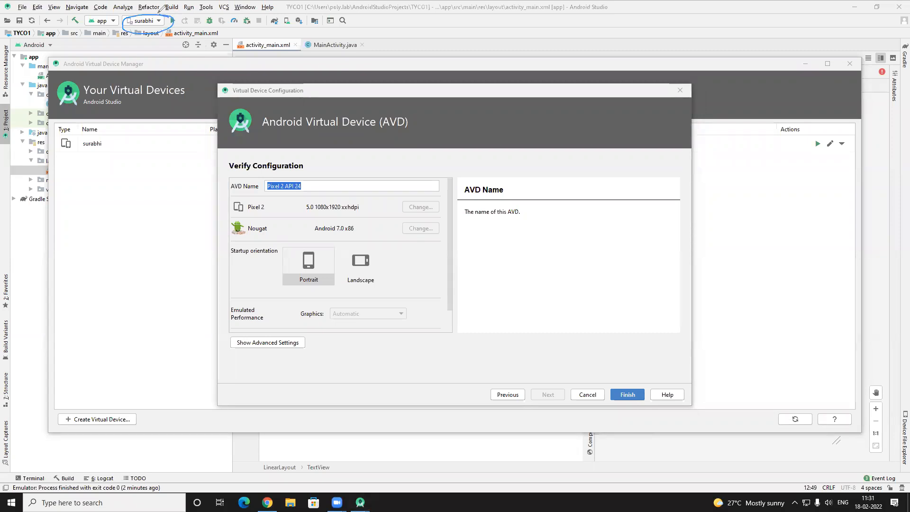
{"action": "left_click", "coordinate": [755, 16]}
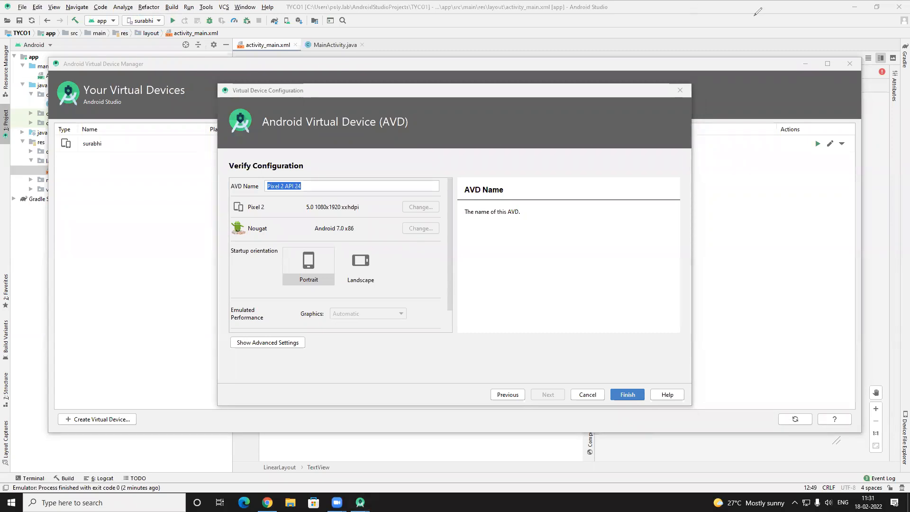
{"action": "left_click", "coordinate": [315, 185]}
{"action": "key", "text": "BackSpace"}
{"action": "key", "text": "BackSpace"}
{"action": "key", "text": "BackSpace"}
{"action": "key", "text": "BackSpace"}
{"action": "key", "text": "BackSpace"}
{"action": "key", "text": "BackSpace"}
{"action": "key", "text": "BackSpace"}
{"action": "key", "text": "BackSpace"}
{"action": "key", "text": "BackSpace"}
{"action": "key", "text": "BackSpace"}
{"action": "key", "text": "BackSpace"}
{"action": "key", "text": "BackSpace"}
{"action": "key", "text": "BackSpace"}
{"action": "key", "text": "BackSpace"}
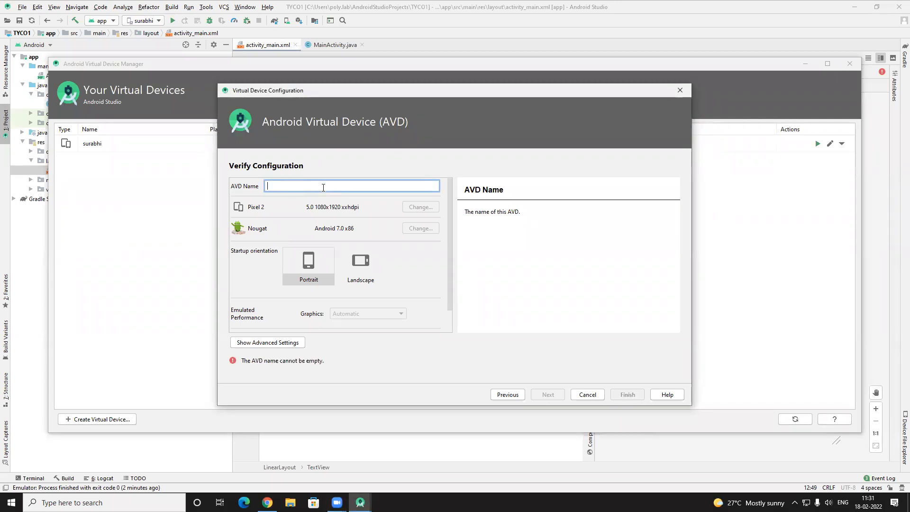
{"action": "type", "text": "tyco21"}
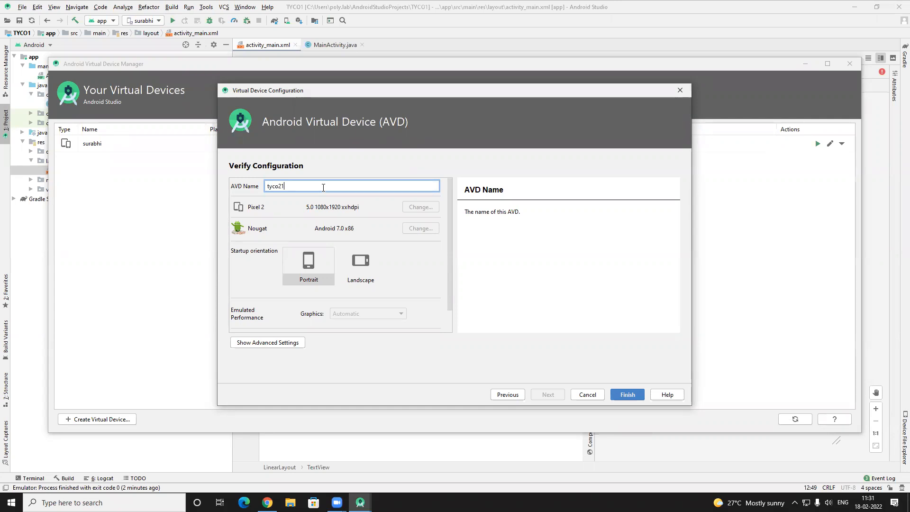
{"action": "key", "text": "BackSpace"}
{"action": "type", "text": "TY"}
Set the startup orientation to Portrait and finish creating the virtual device
{"action": "left_click", "coordinate": [361, 264]}
{"action": "left_click", "coordinate": [308, 264]}
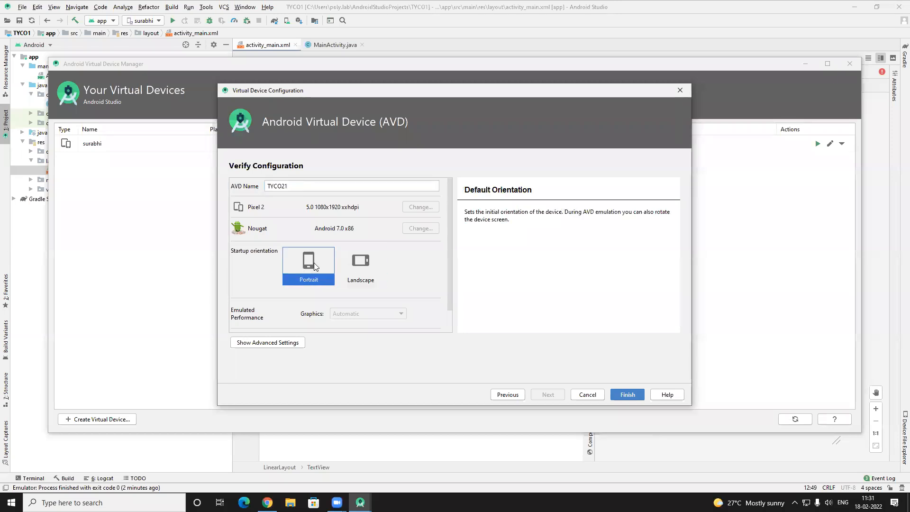
{"action": "left_click", "coordinate": [632, 395]}
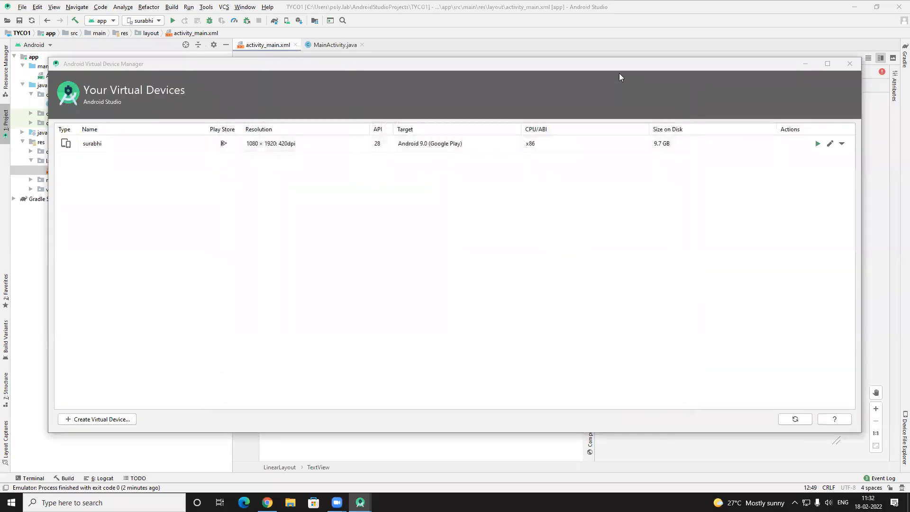
Select the new TYCO21 entry in the virtual device list and compare it with the existing device
{"action": "left_click", "coordinate": [91, 143]}
{"action": "left_click", "coordinate": [94, 163]}
{"action": "left_click", "coordinate": [91, 148]}
{"action": "left_click", "coordinate": [96, 161]}
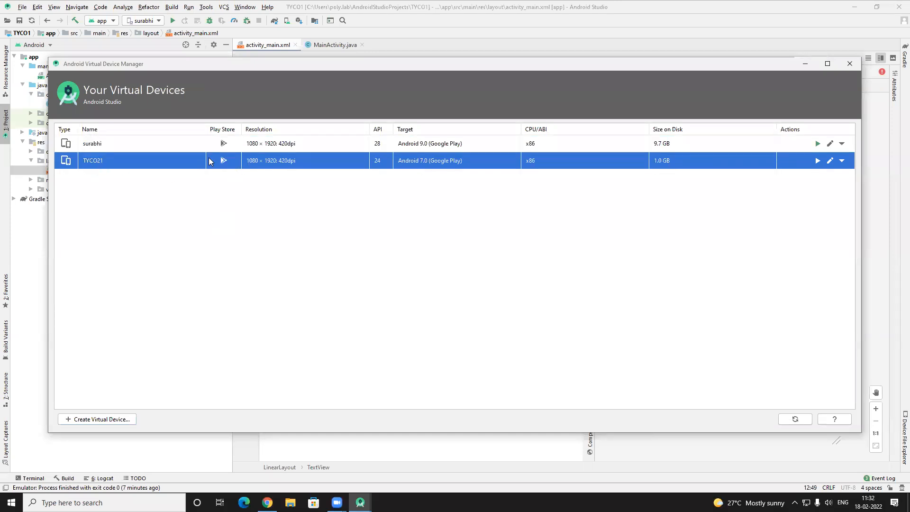
Launch the TYCO21 virtual device and move its emulator window clear of the device names in the list
{"action": "double_click", "coordinate": [99, 160]}
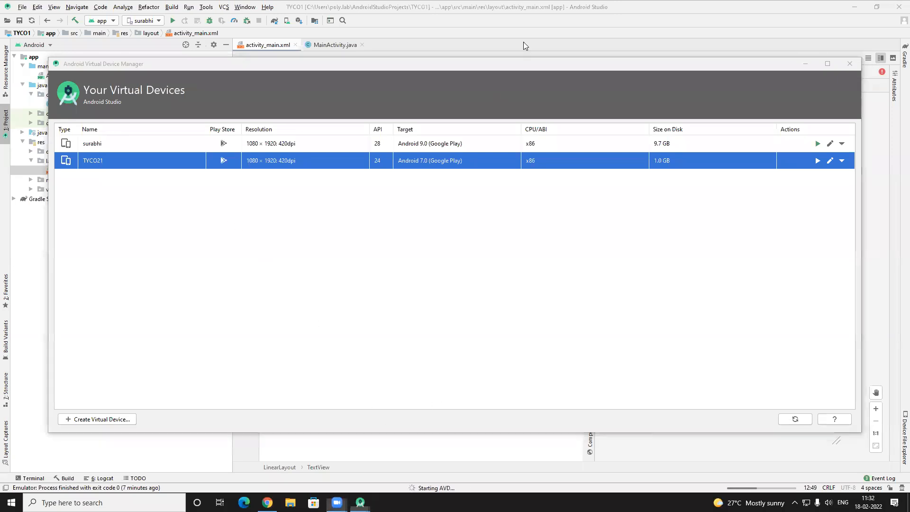
{"action": "mouse_move", "coordinate": [441, 480]}
{"action": "left_mouse_down"}
{"action": "mouse_move", "coordinate": [443, 502]}
{"action": "mouse_move", "coordinate": [476, 485]}
{"action": "mouse_move", "coordinate": [456, 478]}
{"action": "left_mouse_up"}
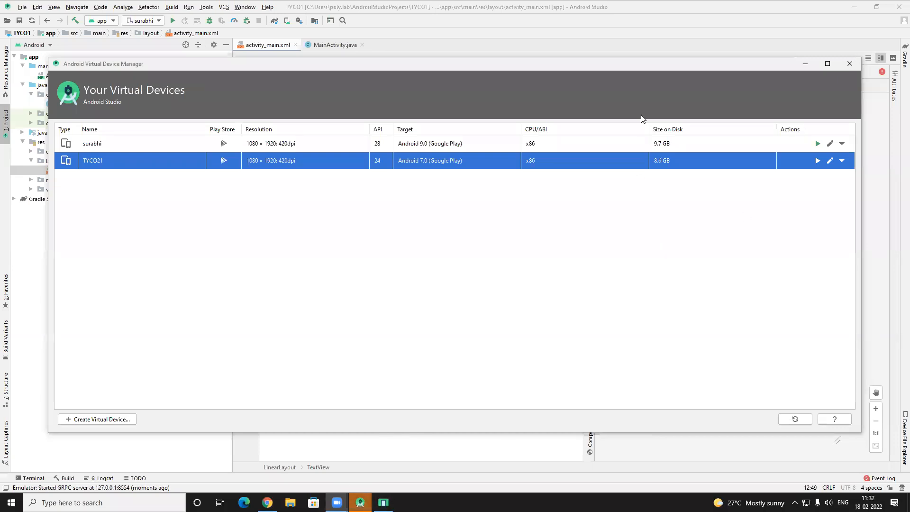
{"action": "mouse_move", "coordinate": [408, 492]}
{"action": "left_mouse_down"}
{"action": "mouse_move", "coordinate": [391, 487]}
{"action": "mouse_move", "coordinate": [365, 504]}
{"action": "mouse_move", "coordinate": [406, 511]}
{"action": "mouse_move", "coordinate": [415, 495]}
{"action": "mouse_move", "coordinate": [362, 476]}
{"action": "left_mouse_up"}
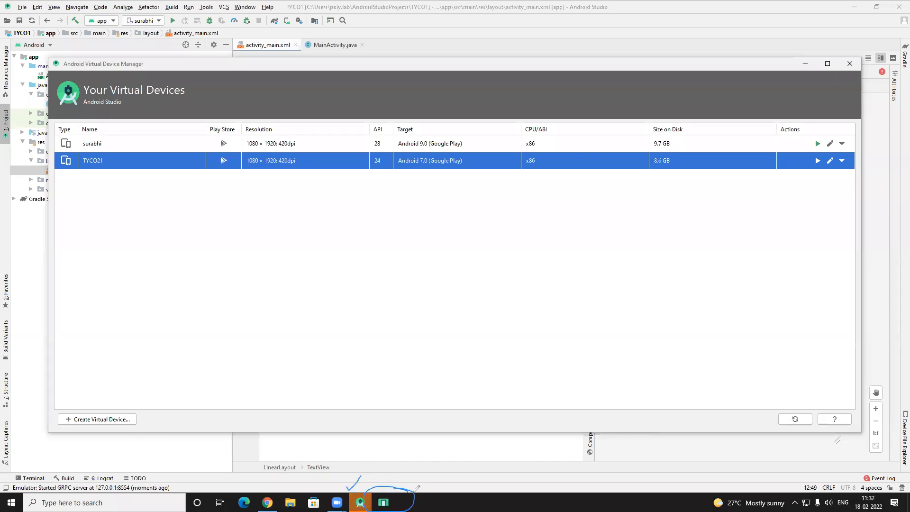
{"action": "left_click_drag", "start_coordinate": [393, 511], "coordinate": [391, 486]}
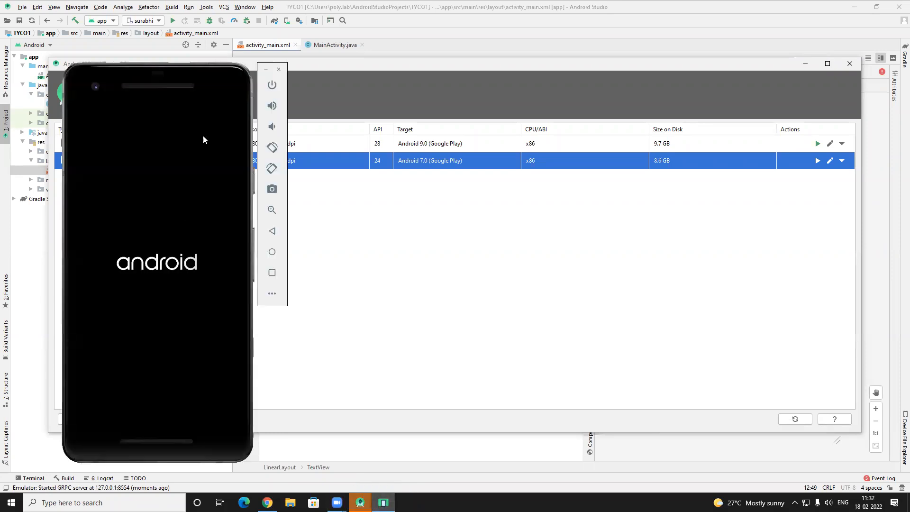
{"action": "left_click_drag", "start_coordinate": [233, 97], "coordinate": [631, 99]}
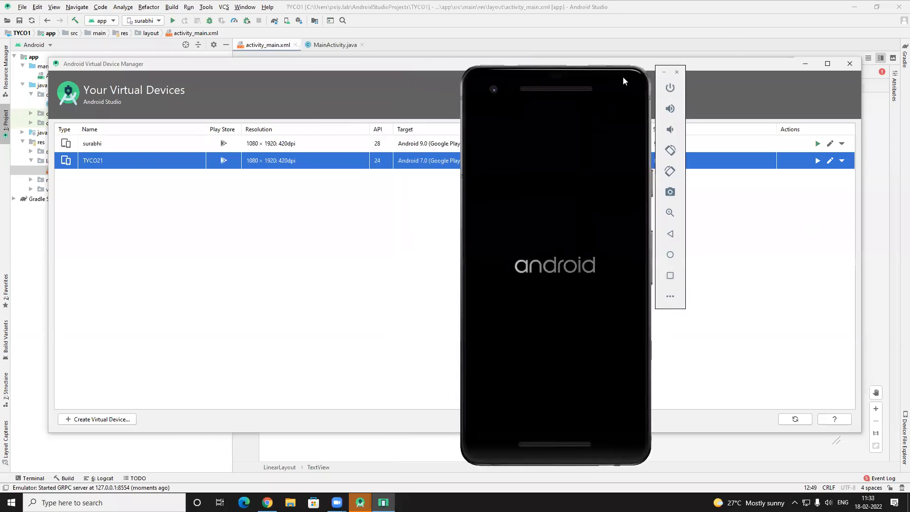
Close the Android Virtual Device Manager and the running TYCO21 emulator
{"action": "left_click", "coordinate": [664, 73]}
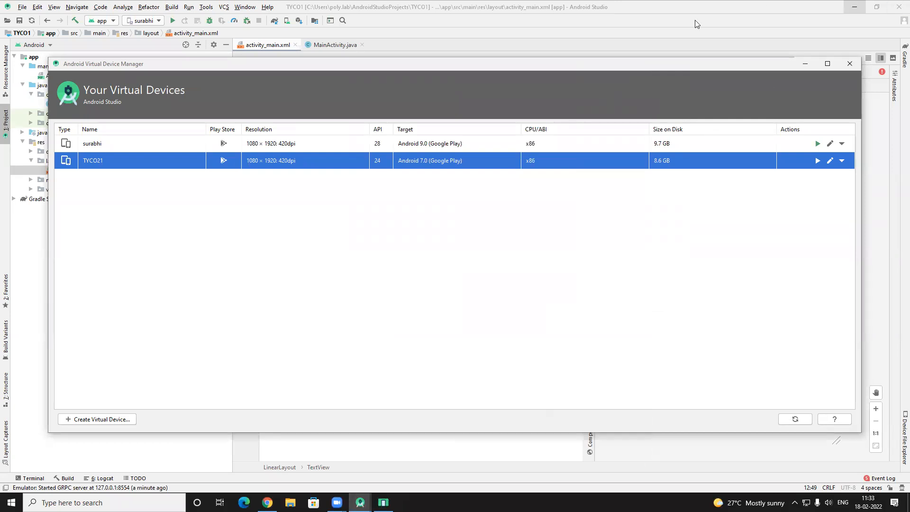
{"action": "left_click", "coordinate": [849, 65]}
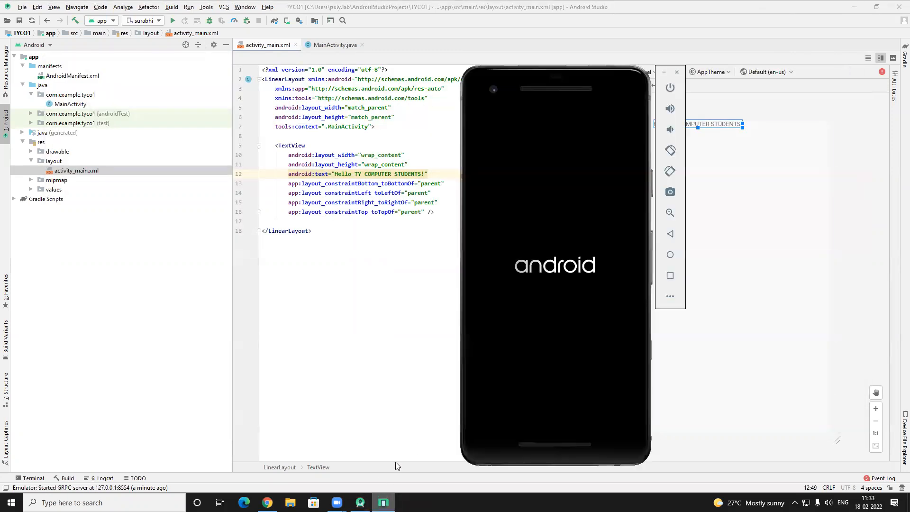
{"action": "left_click", "coordinate": [677, 73]}
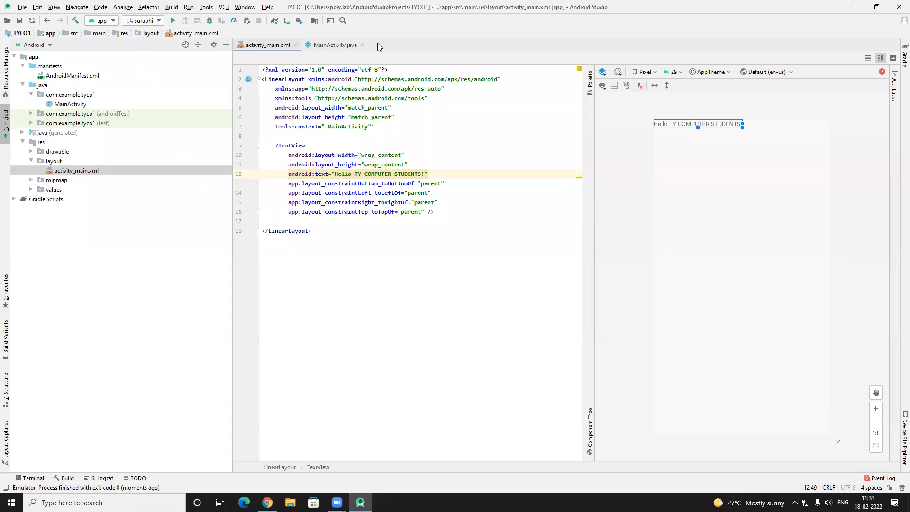
Choose TYCO21 as the target device and run the app on it
{"action": "left_click", "coordinate": [158, 21]}
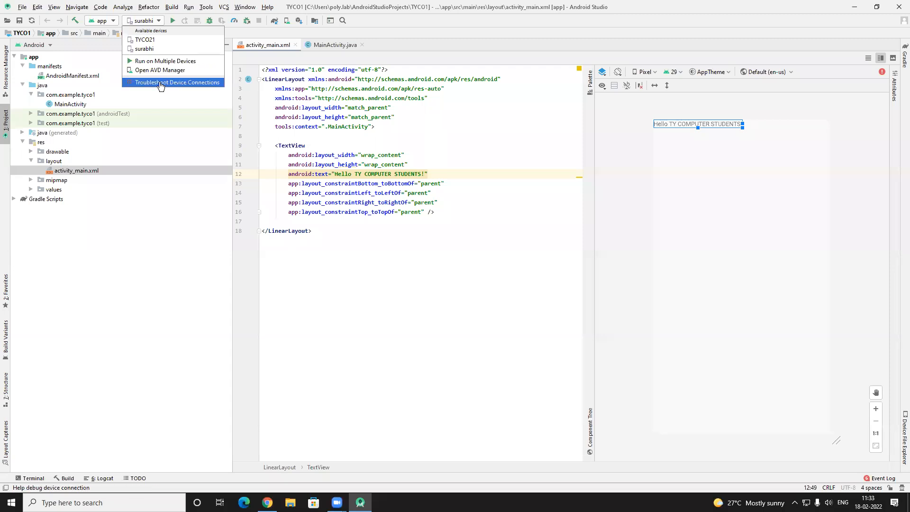
{"action": "left_click", "coordinate": [152, 43]}
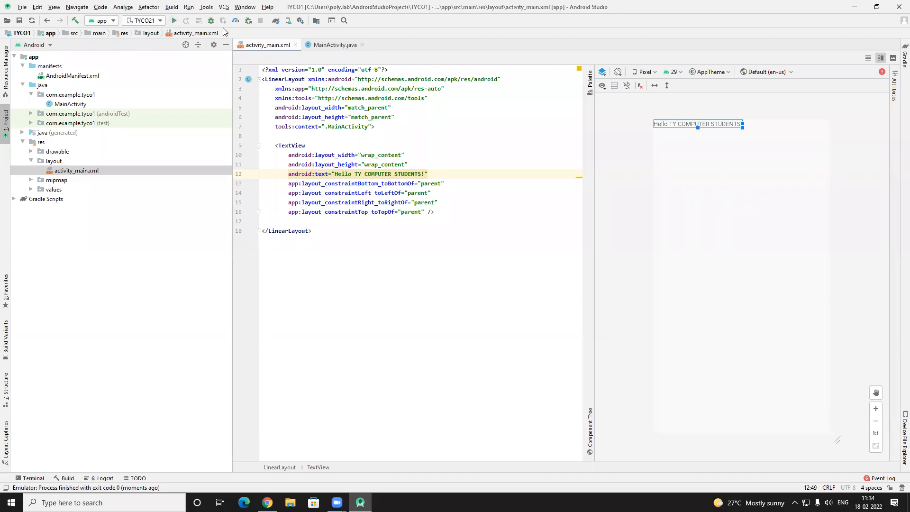
{"action": "mouse_move", "coordinate": [169, 8]}
{"action": "left_mouse_down"}
{"action": "mouse_move", "coordinate": [117, 15]}
{"action": "mouse_move", "coordinate": [166, 29]}
{"action": "mouse_move", "coordinate": [184, 19]}
{"action": "mouse_move", "coordinate": [181, 8]}
{"action": "left_mouse_up"}
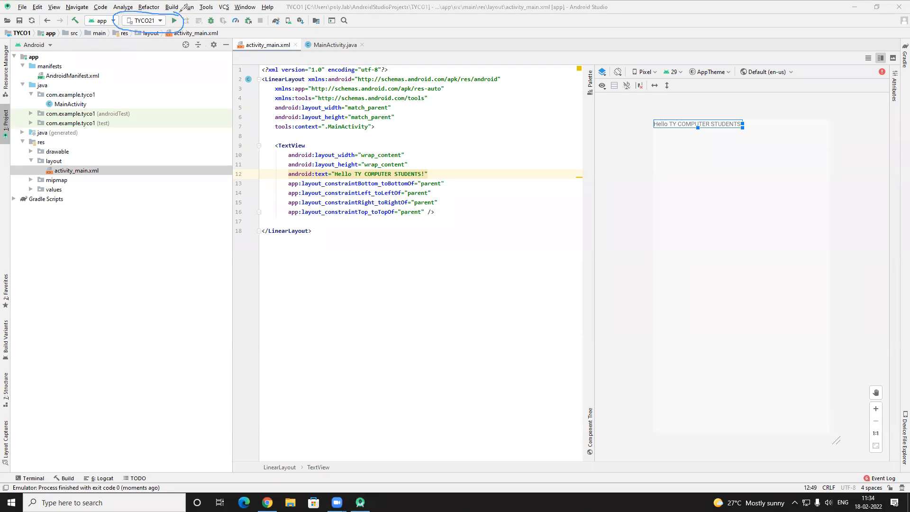
{"action": "left_click", "coordinate": [796, 60]}
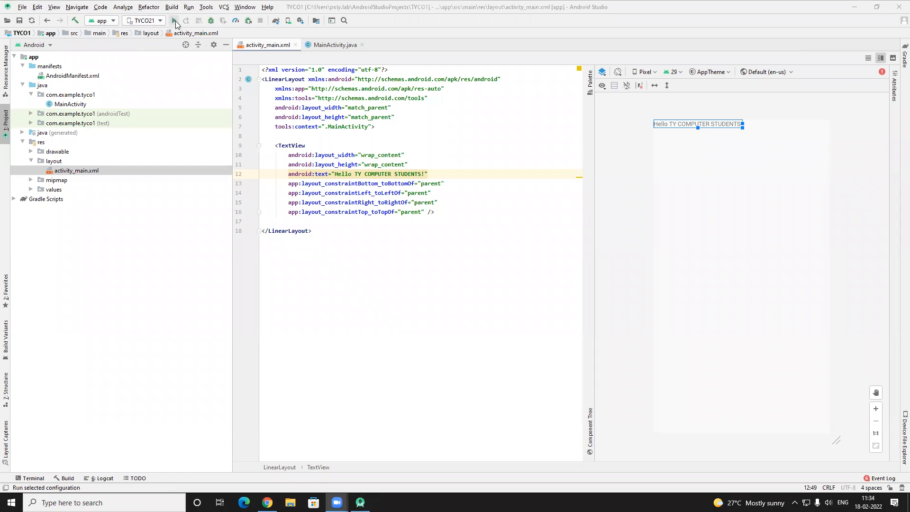
{"action": "left_click", "coordinate": [175, 22]}
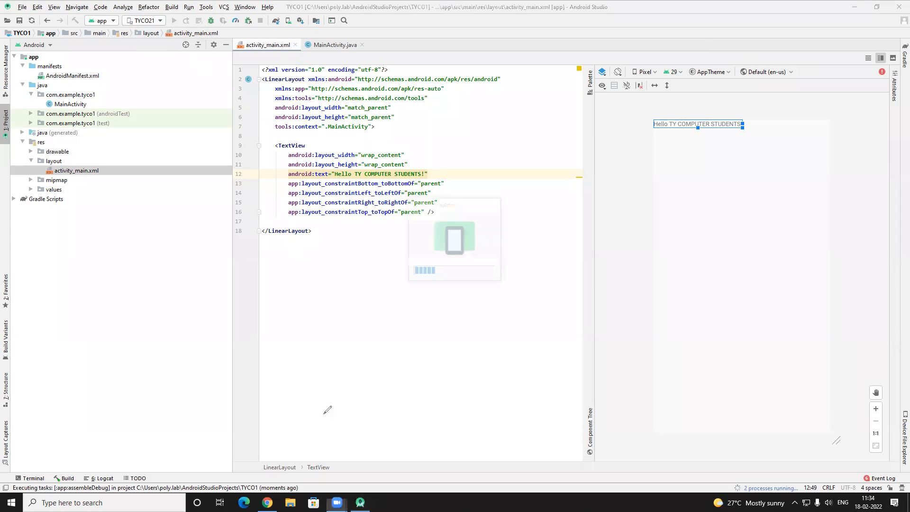
{"action": "mouse_move", "coordinate": [85, 476]}
{"action": "left_mouse_down"}
{"action": "mouse_move", "coordinate": [7, 482]}
{"action": "mouse_move", "coordinate": [99, 495]}
{"action": "mouse_move", "coordinate": [115, 475]}
{"action": "mouse_move", "coordinate": [70, 471]}
{"action": "left_mouse_up"}
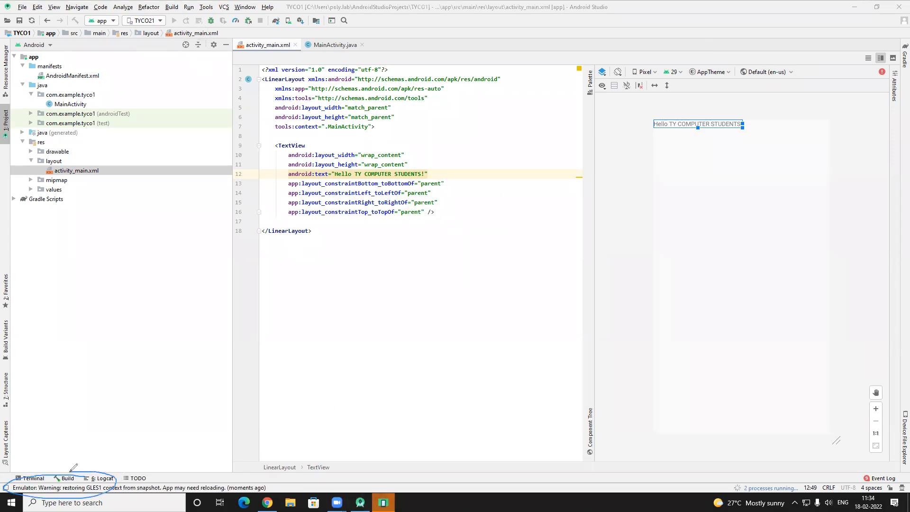
{"action": "mouse_move", "coordinate": [384, 476]}
{"action": "left_mouse_down"}
{"action": "mouse_move", "coordinate": [353, 503]}
{"action": "mouse_move", "coordinate": [395, 510]}
{"action": "mouse_move", "coordinate": [388, 481]}
{"action": "mouse_move", "coordinate": [397, 488]}
{"action": "left_mouse_up"}
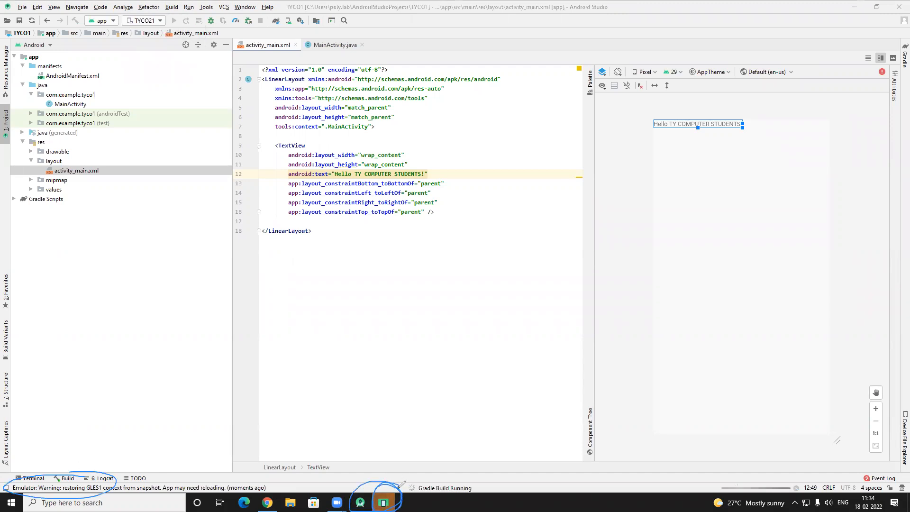
{"action": "mouse_move", "coordinate": [465, 475]}
{"action": "left_mouse_down"}
{"action": "mouse_move", "coordinate": [412, 489]}
{"action": "mouse_move", "coordinate": [483, 495]}
{"action": "mouse_move", "coordinate": [444, 470]}
{"action": "left_mouse_up"}
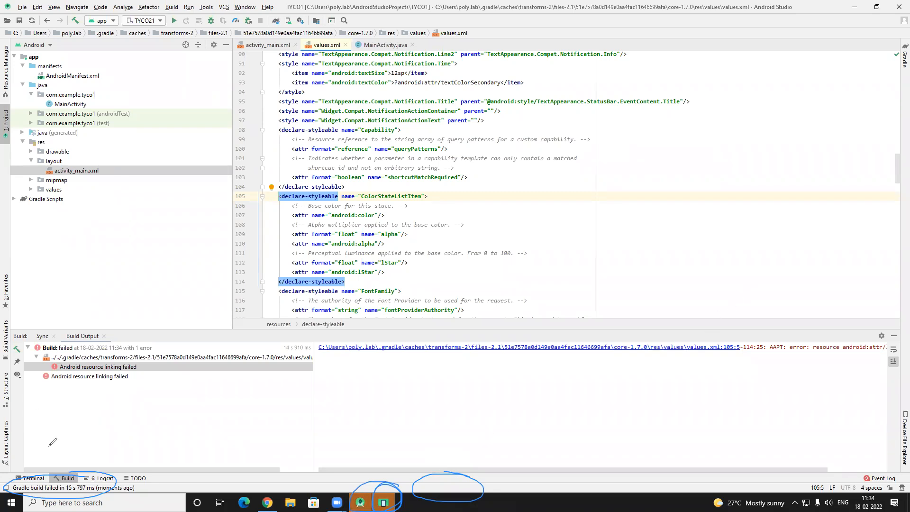
{"action": "left_click_drag", "start_coordinate": [49, 475], "coordinate": [65, 459]}
{"action": "left_click", "coordinate": [868, 14]}
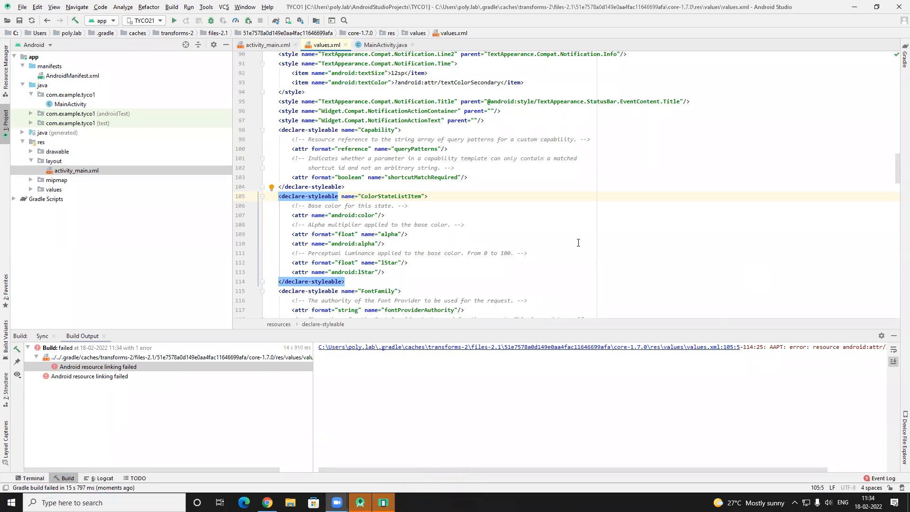
Bring up the TYCO21 emulator to check its screen, and open the Event Log in Android Studio
{"action": "left_click", "coordinate": [384, 502]}
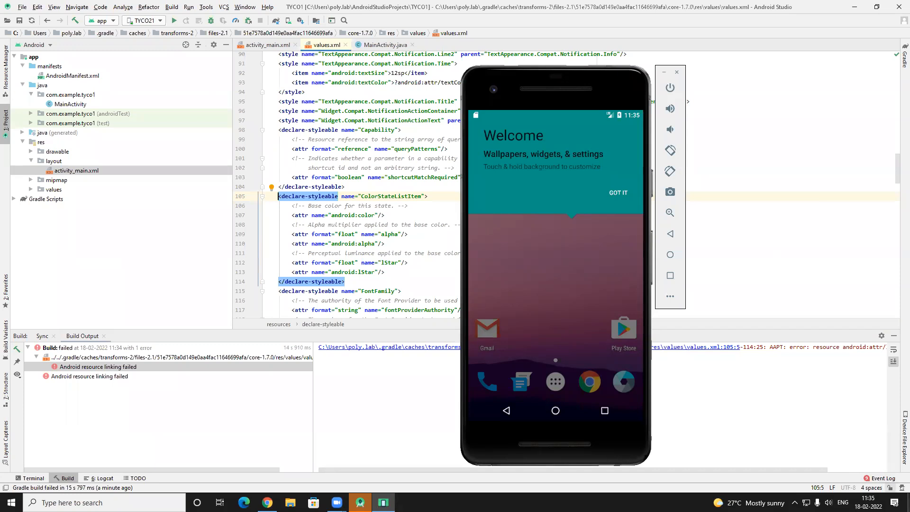
{"action": "left_click", "coordinate": [881, 479]}
{"action": "left_click", "coordinate": [882, 480]}
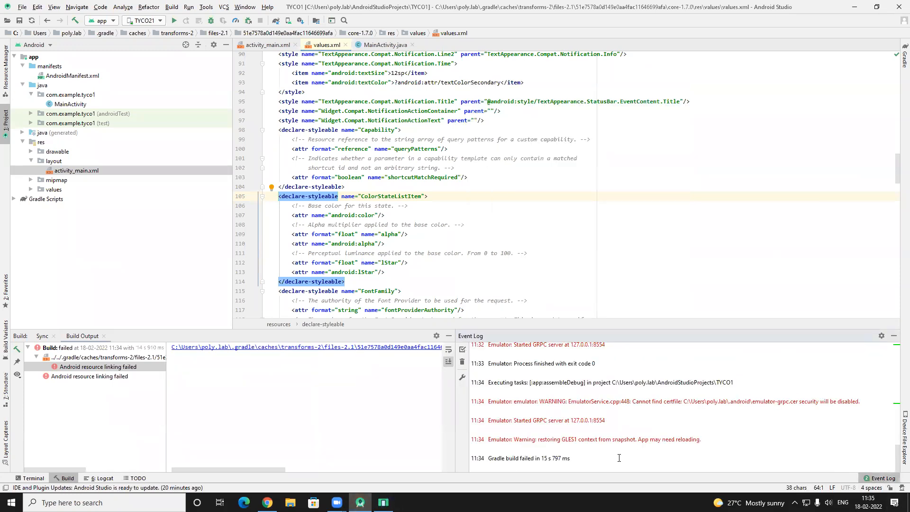
Read the emulator warnings from 11:34 in the Event Log, especially the one about the emulator-grpc.cer certificate file
{"action": "left_click_drag", "start_coordinate": [495, 443], "coordinate": [702, 440]}
{"action": "left_click_drag", "start_coordinate": [495, 402], "coordinate": [714, 441]}
{"action": "left_click_drag", "start_coordinate": [482, 402], "coordinate": [721, 441]}
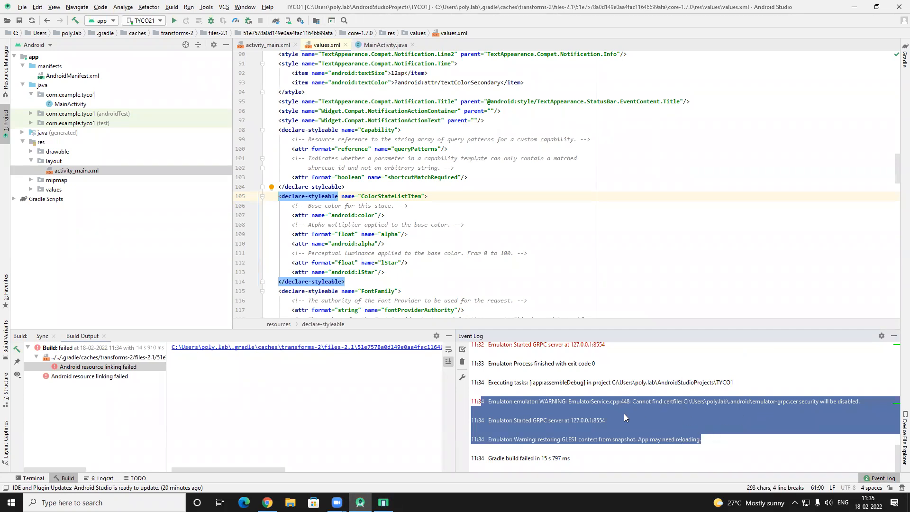
{"action": "left_click", "coordinate": [524, 405]}
{"action": "left_click_drag", "start_coordinate": [481, 402], "coordinate": [869, 401]}
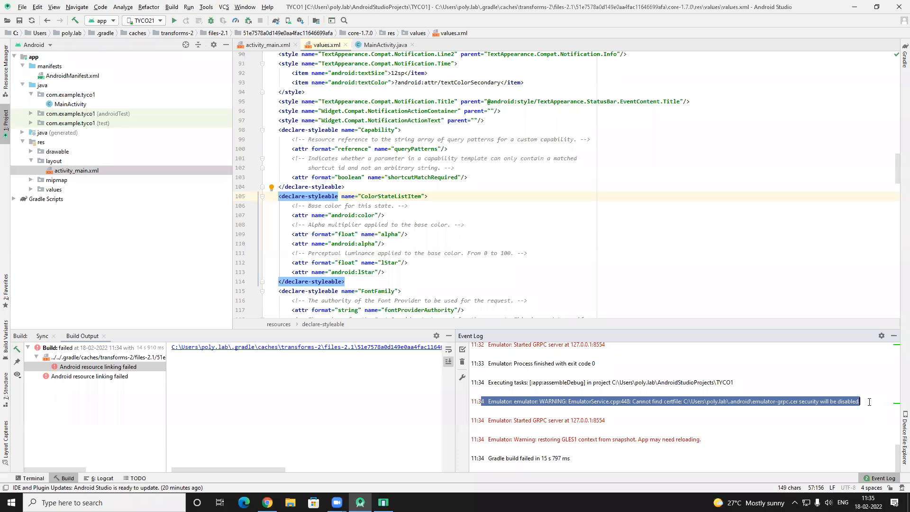
{"action": "left_click", "coordinate": [813, 430]}
{"action": "left_click_drag", "start_coordinate": [801, 402], "coordinate": [860, 402]}
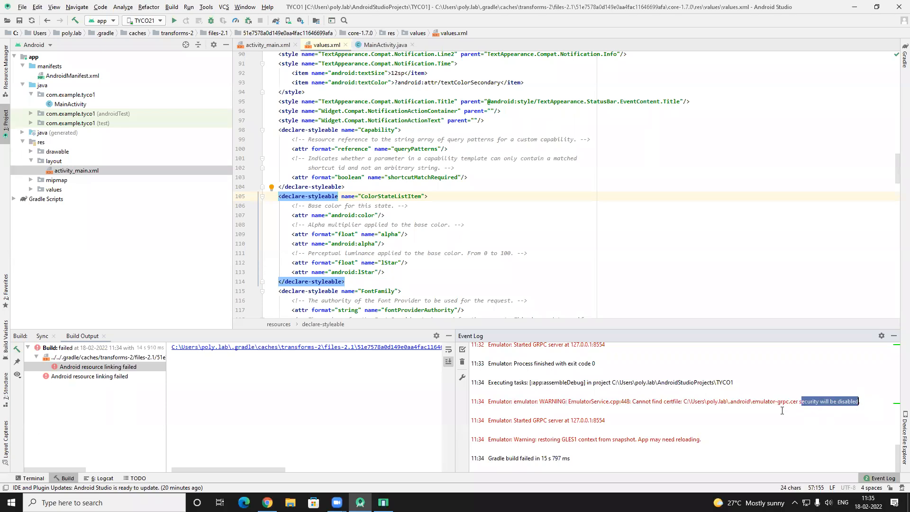
{"action": "left_click", "coordinate": [761, 407]}
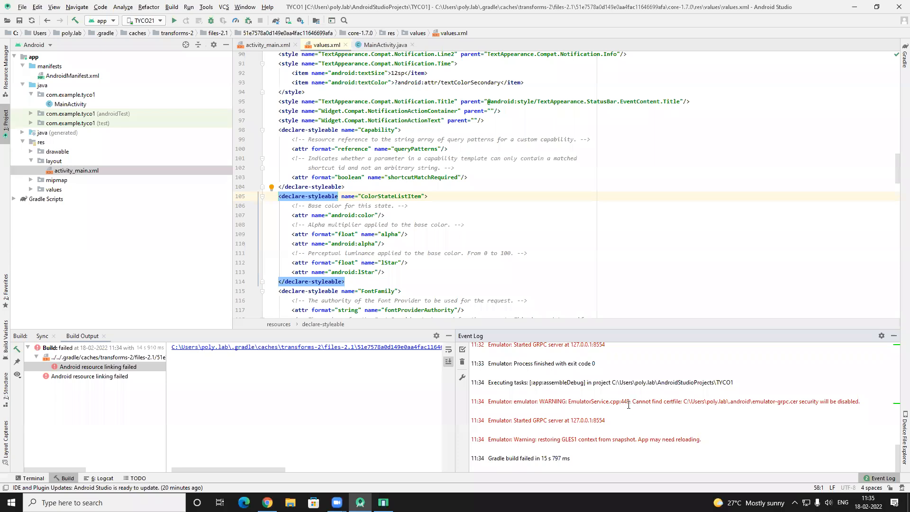
{"action": "left_click_drag", "start_coordinate": [481, 402], "coordinate": [868, 402]}
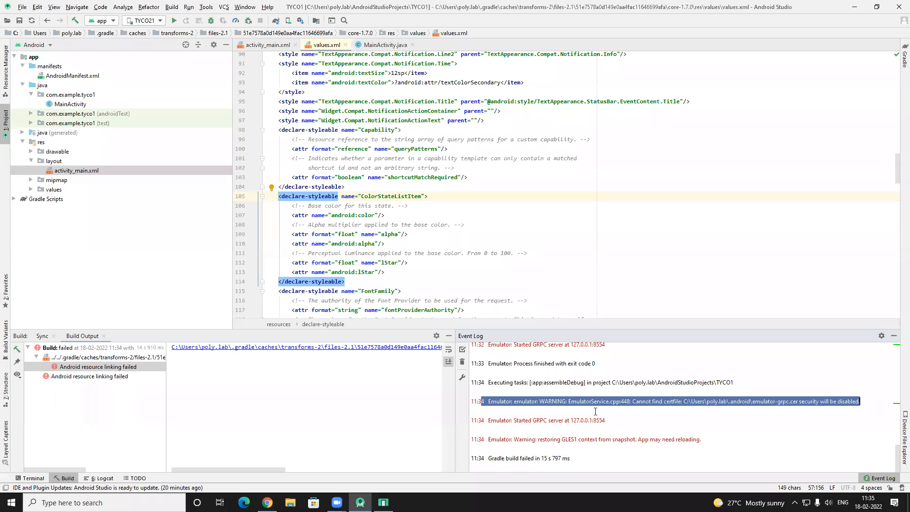
{"action": "left_click", "coordinate": [477, 411]}
{"action": "left_click_drag", "start_coordinate": [478, 401], "coordinate": [865, 401]}
Switch to the TYCO21 emulator, dismiss the Welcome overlay, show the home screen, and return to the values.xml editor
{"action": "left_click", "coordinate": [384, 502]}
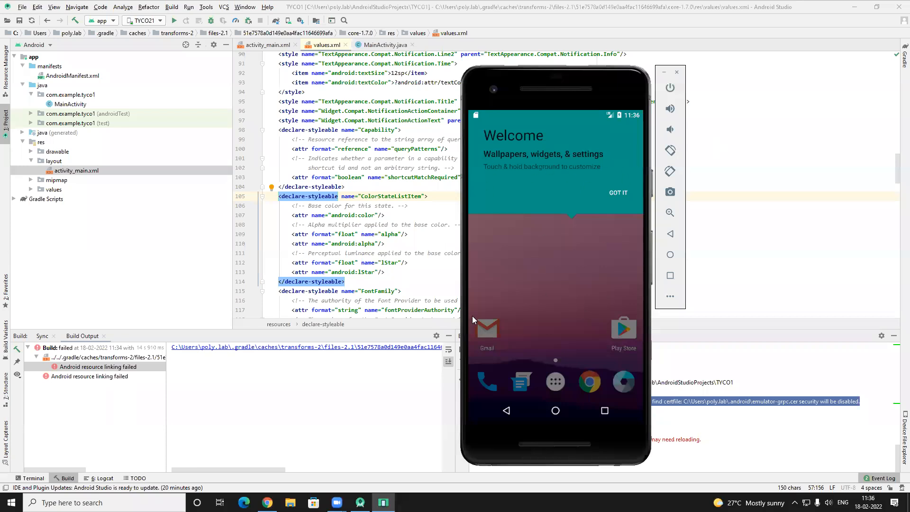
{"action": "left_click", "coordinate": [555, 412]}
{"action": "left_click", "coordinate": [527, 338]}
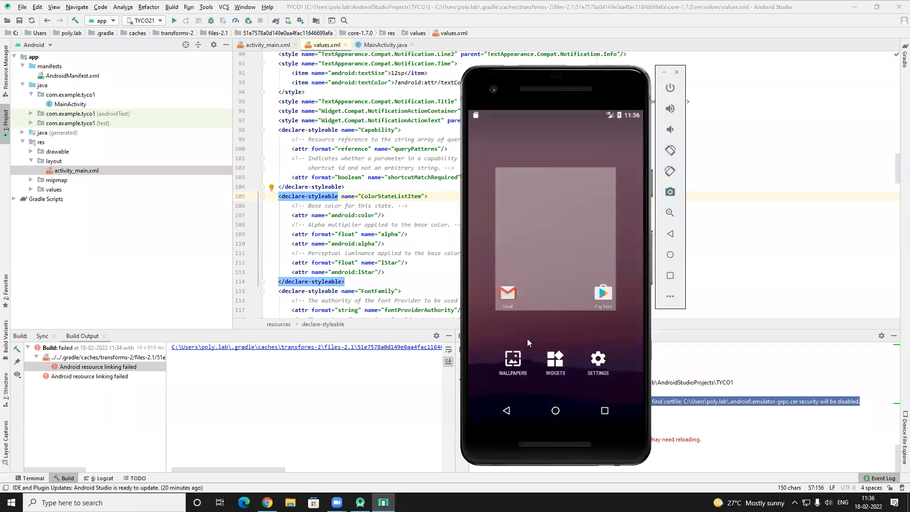
{"action": "left_click", "coordinate": [556, 411]}
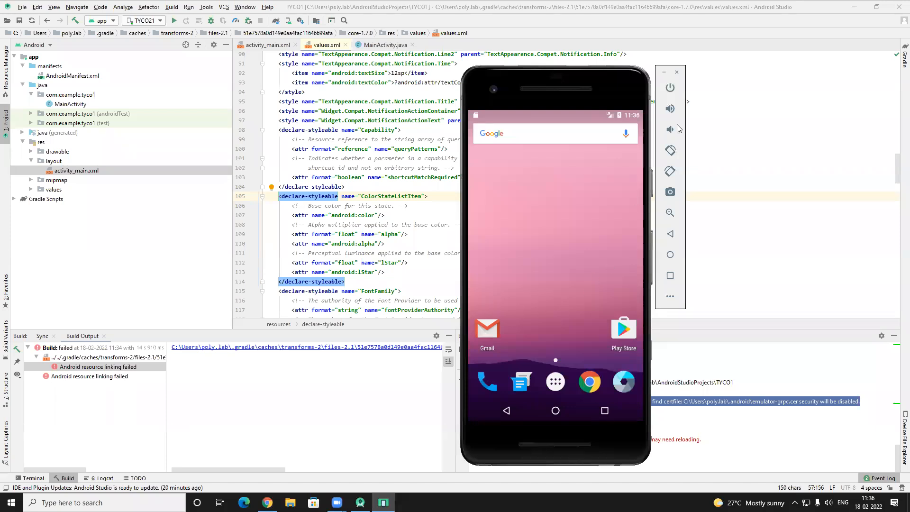
{"action": "left_click", "coordinate": [749, 141]}
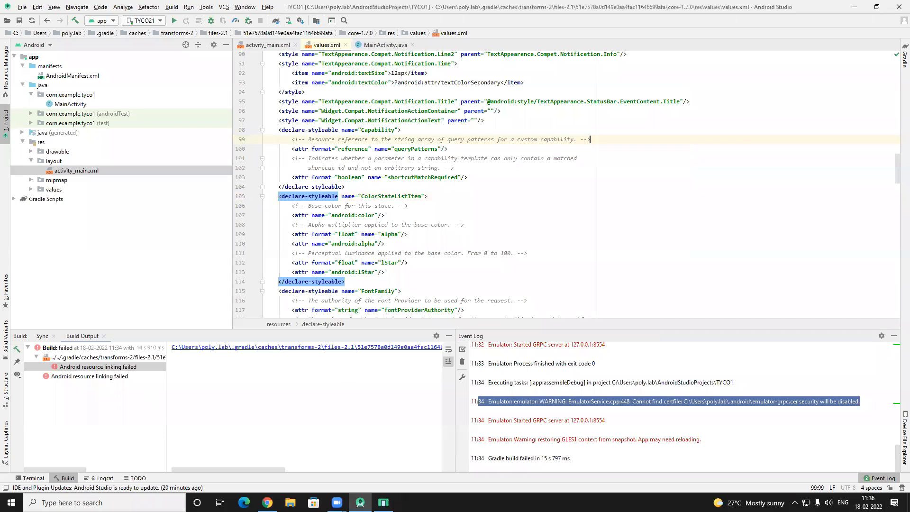